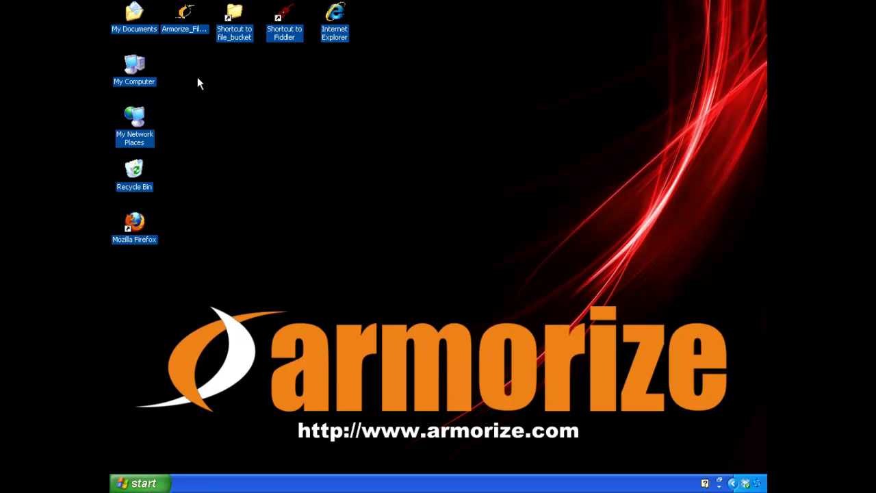
Step: Launch Armorize File Monitor and check its monitored path, file filter and copy destination
double_click(189, 18)
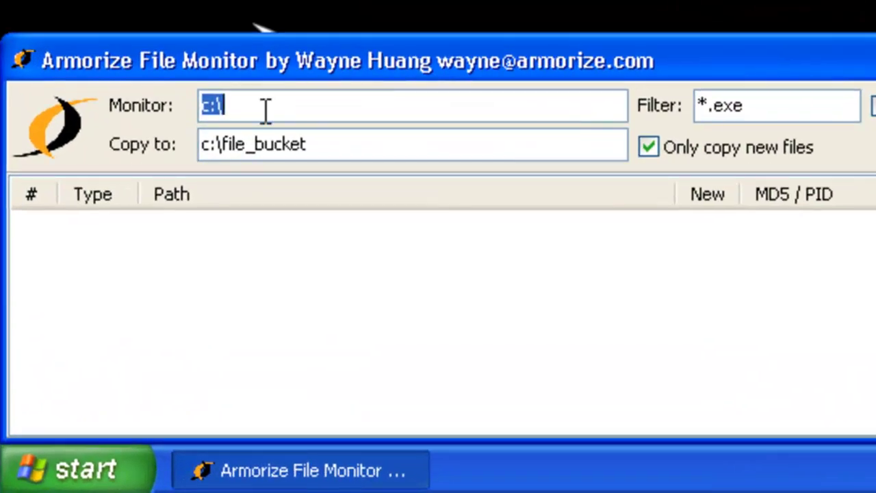
click(266, 110)
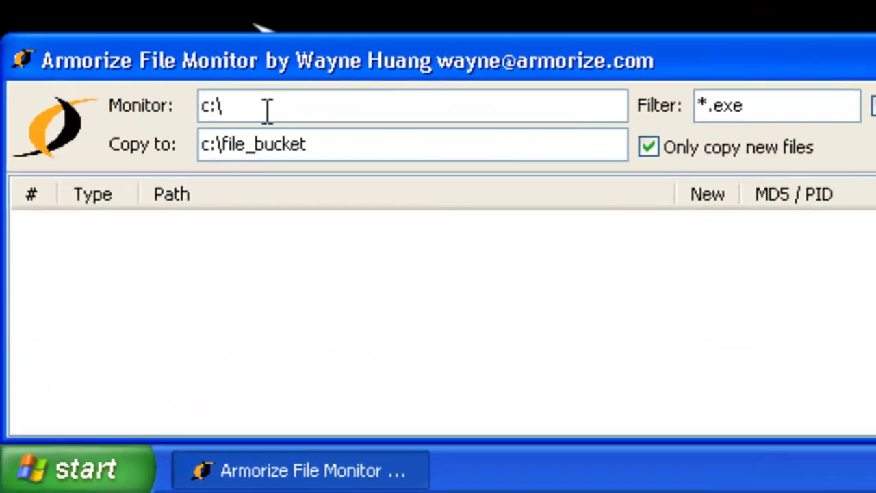
click(759, 110)
click(321, 146)
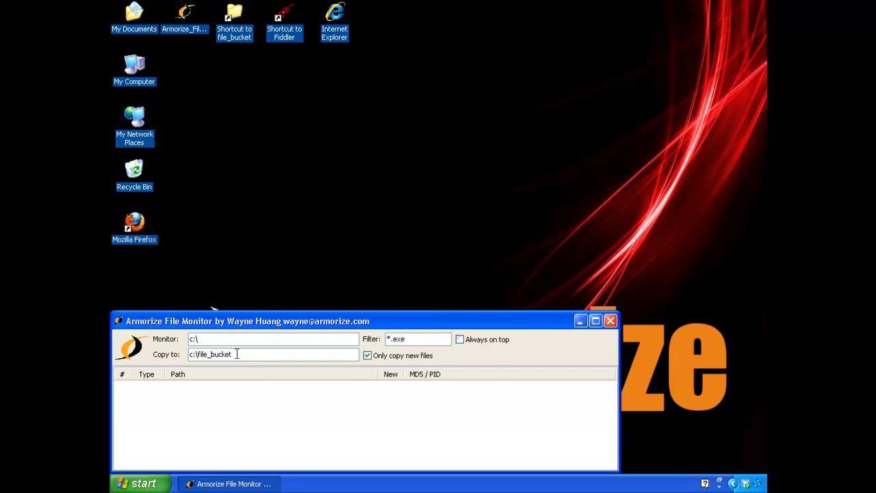
Step: Open the file_bucket folder and launch Fiddler from their desktop shortcuts
double_click(232, 19)
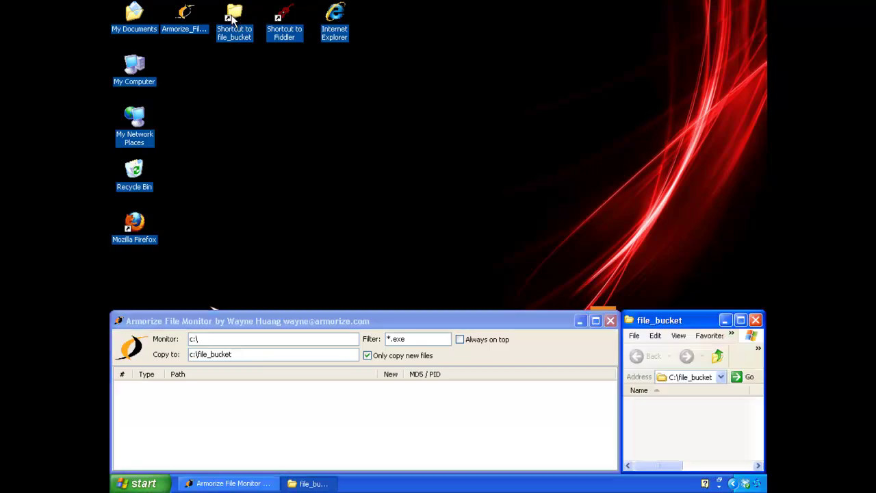
click(284, 16)
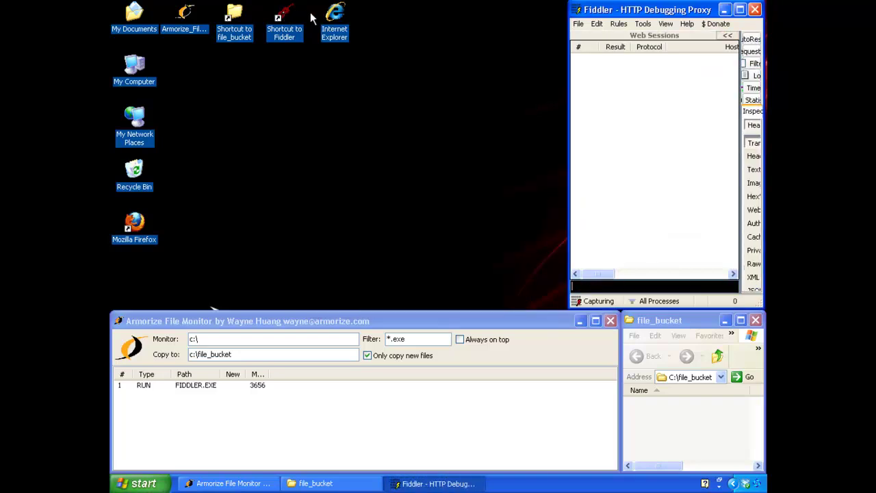
Step: Launch Internet Explorer and check the Fiddler and browser entries logged in Armorize File Monitor
double_click(340, 20)
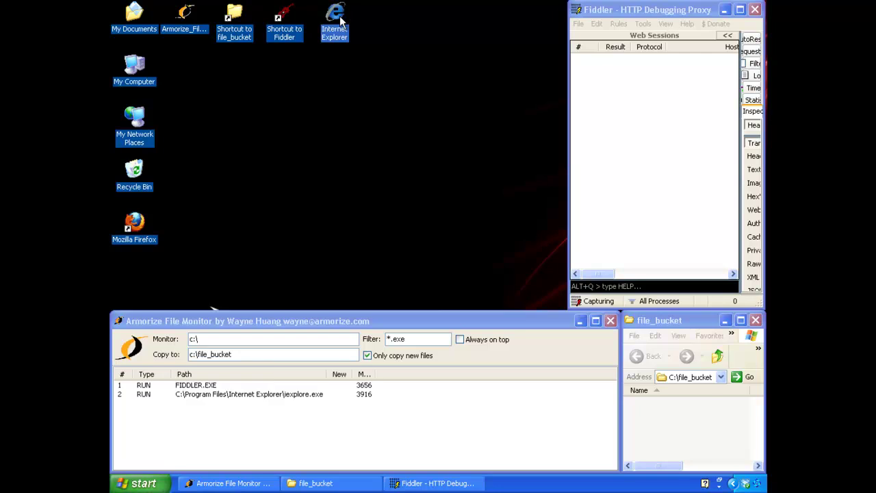
click(197, 387)
click(197, 395)
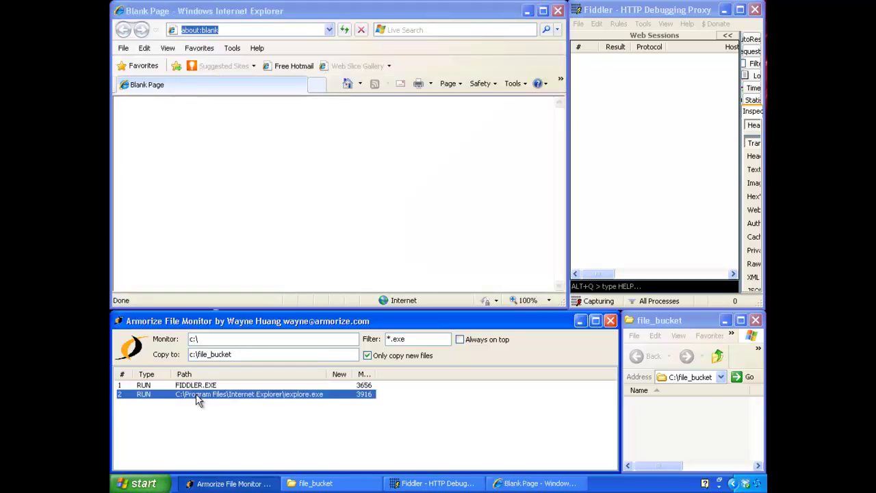
click(249, 210)
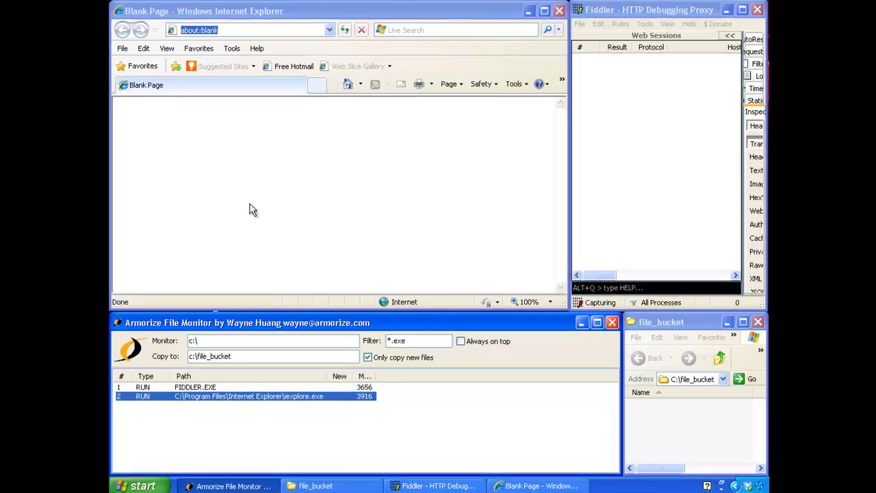
click(200, 43)
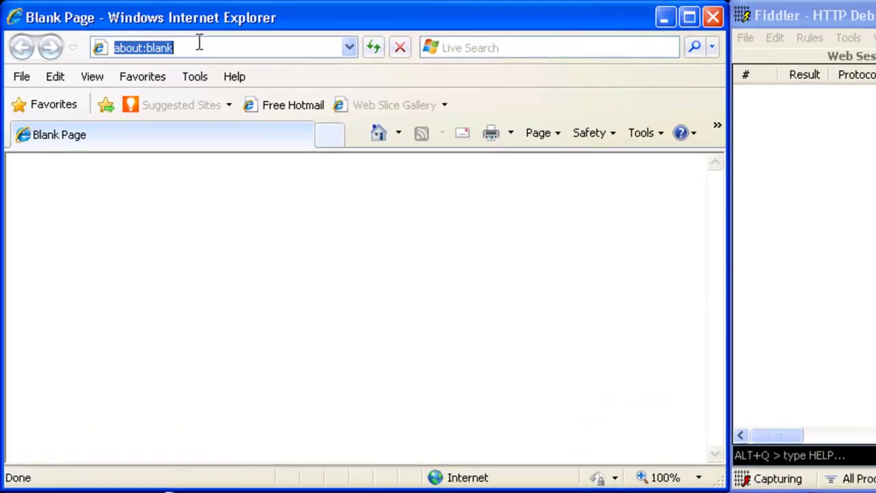
text(w)
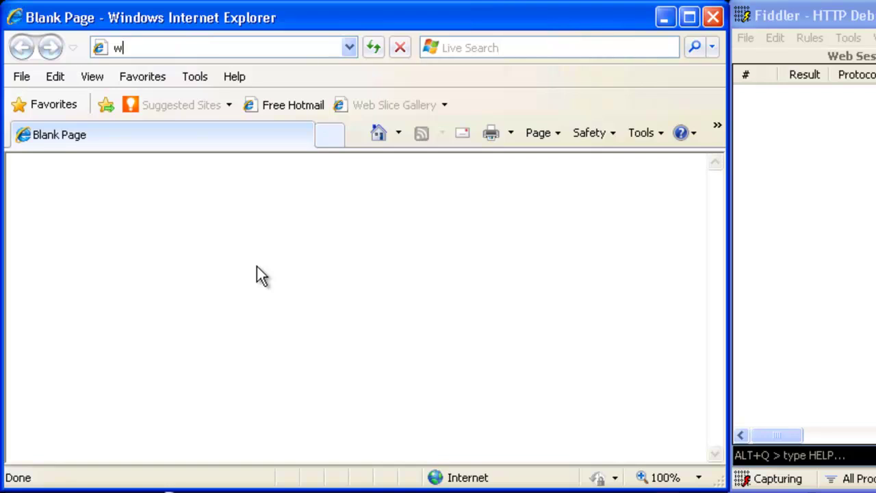
text(ww.mysql.com)
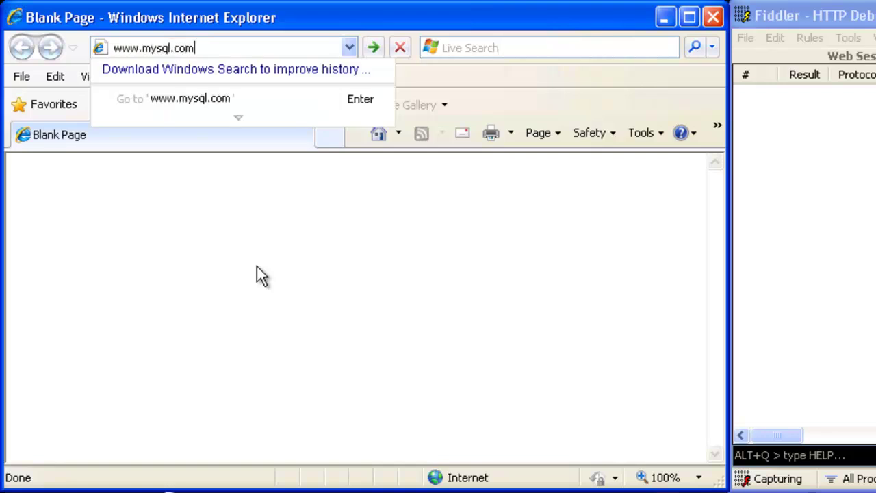
key(Return)
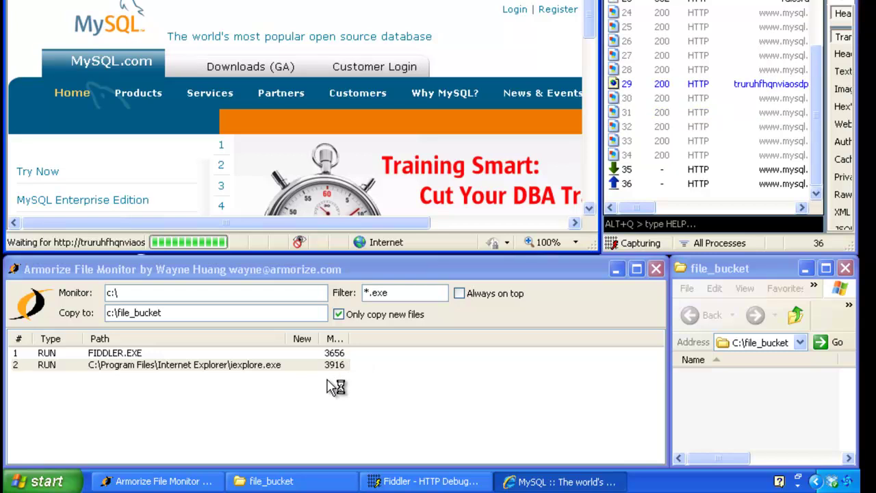
Step: Examine the newly created and run executables in Armorize File Monitor and their copies in file_bucket
click(327, 391)
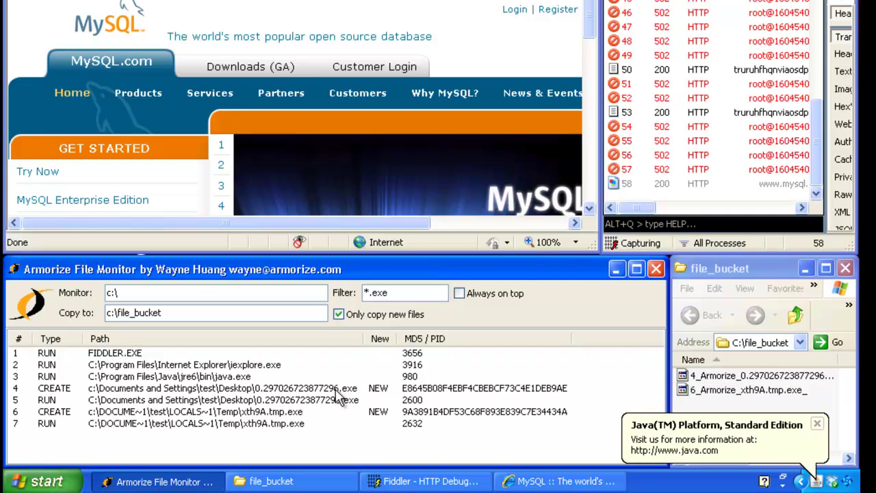
click(335, 389)
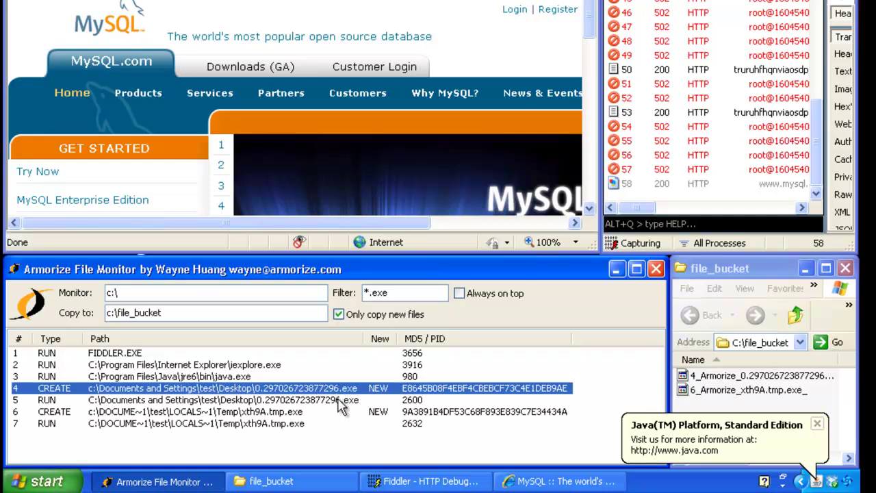
click(339, 401)
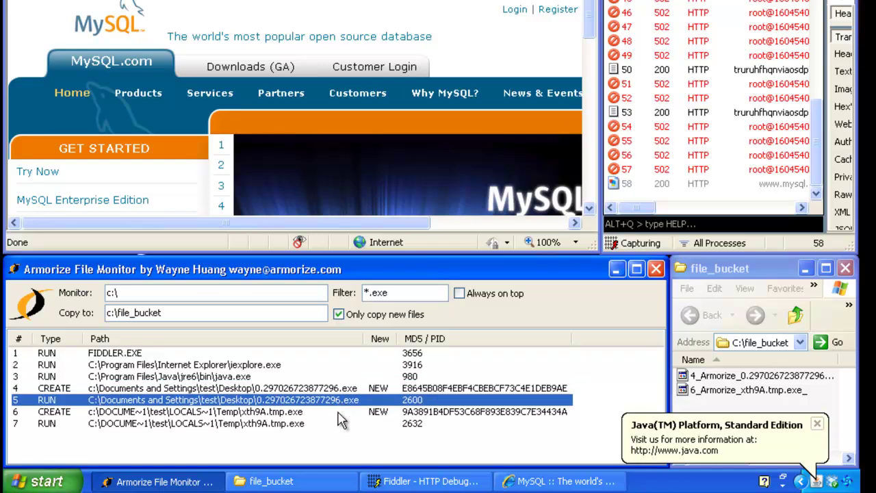
click(338, 412)
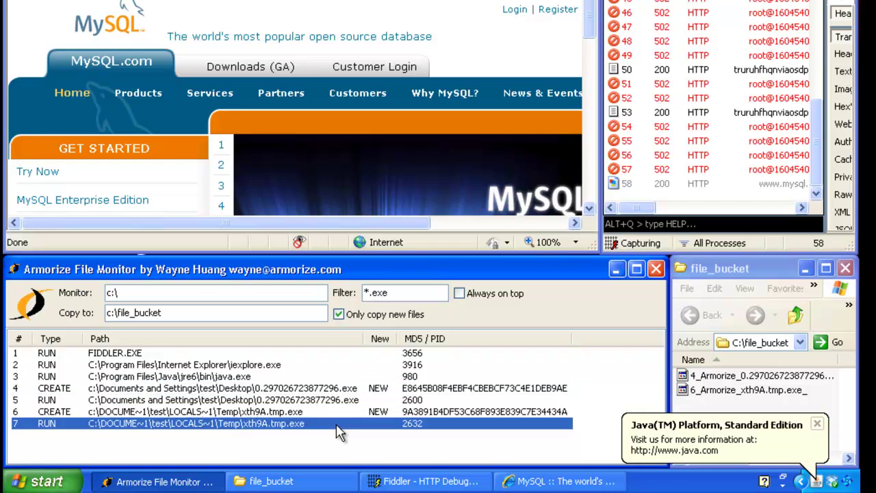
click(341, 424)
click(749, 423)
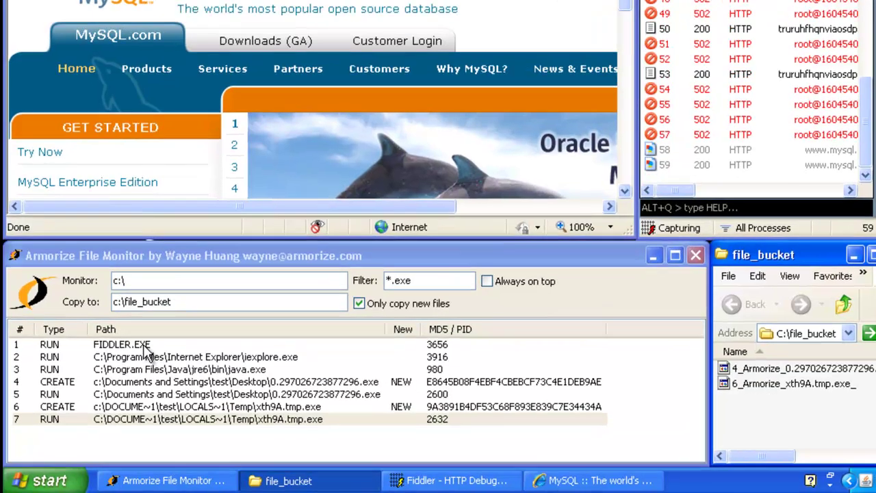
Step: Review the File Monitor log in order, from the Fiddler entry through Internet Explorer and Java to the last executable in Temp
click(136, 354)
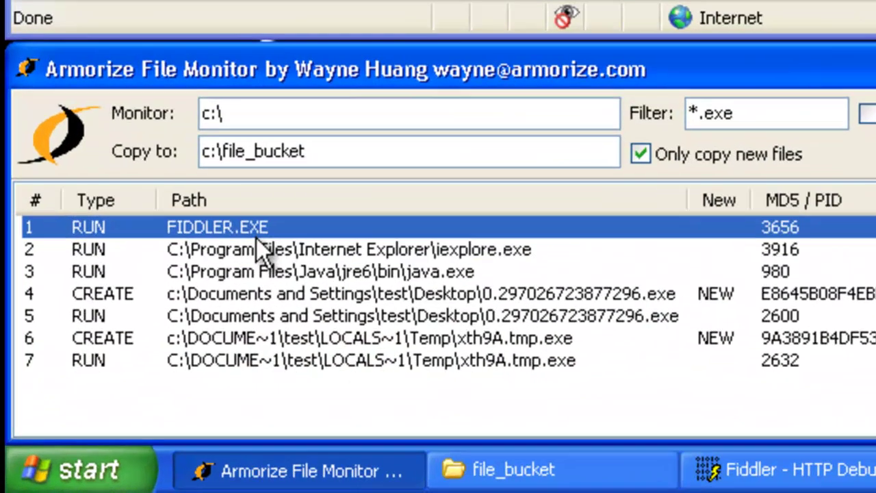
click(138, 364)
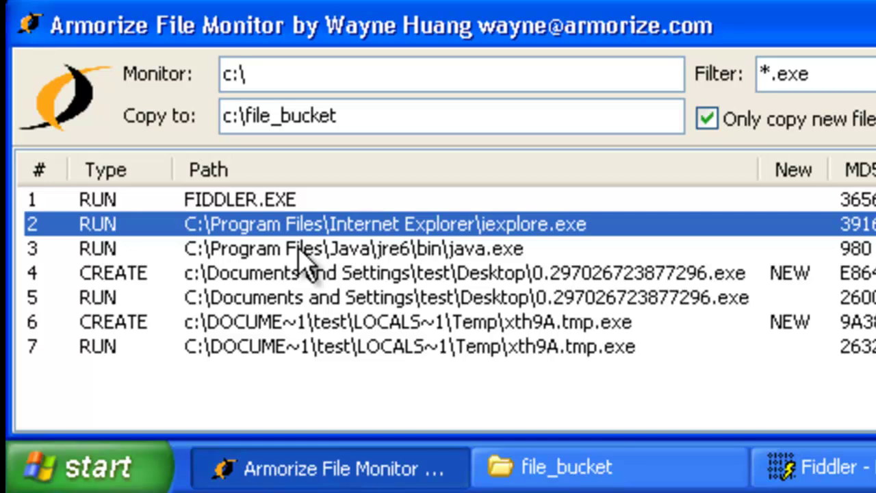
click(306, 253)
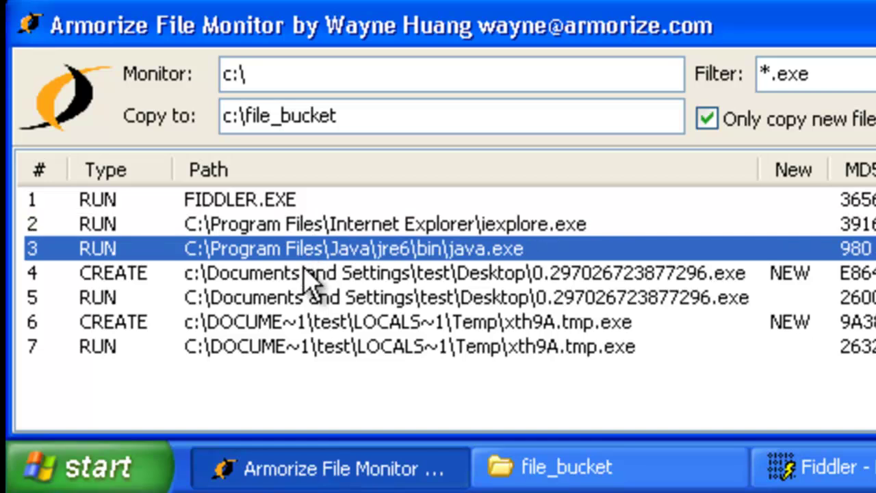
click(309, 278)
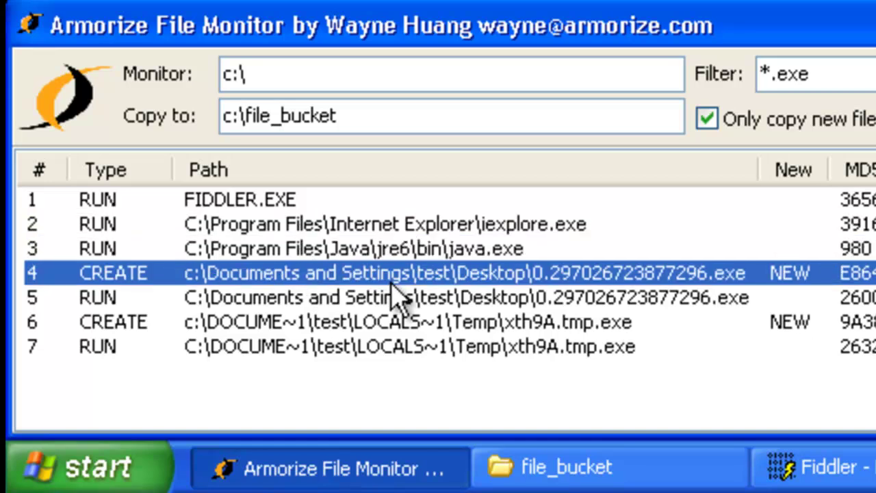
click(697, 306)
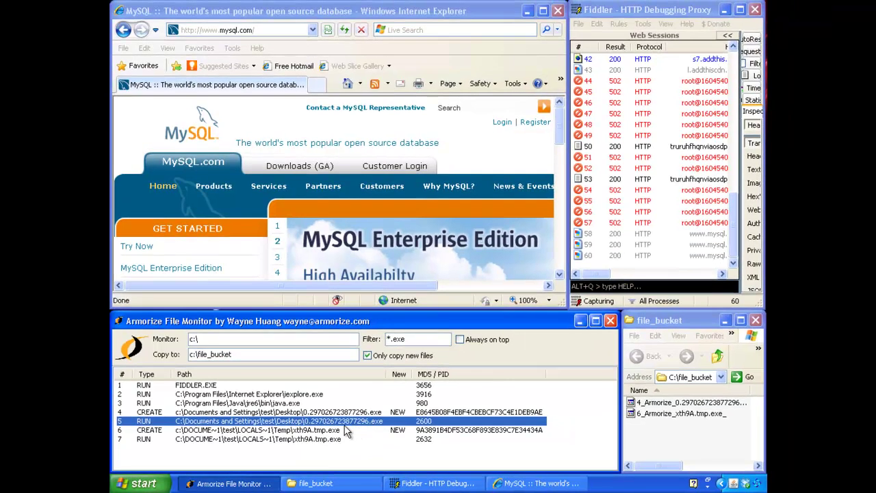
click(336, 431)
click(340, 439)
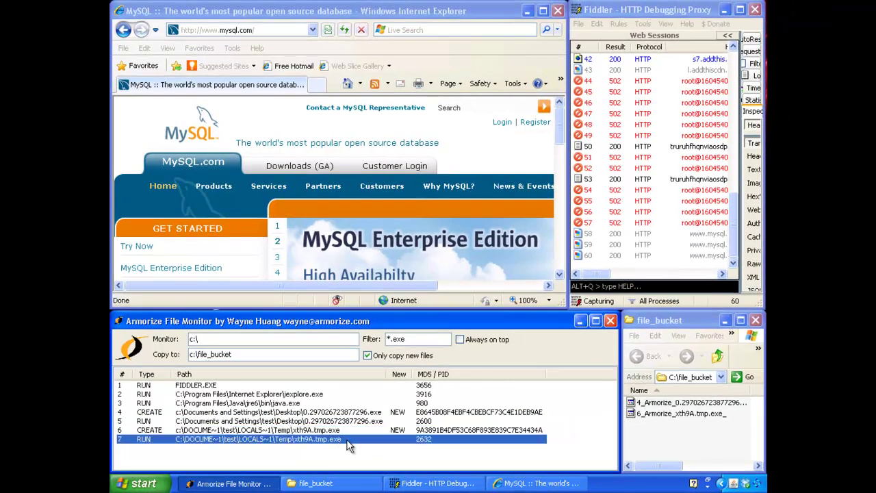
Step: Look over the MySQL home page in a maximized browser window and close the browser
double_click(375, 13)
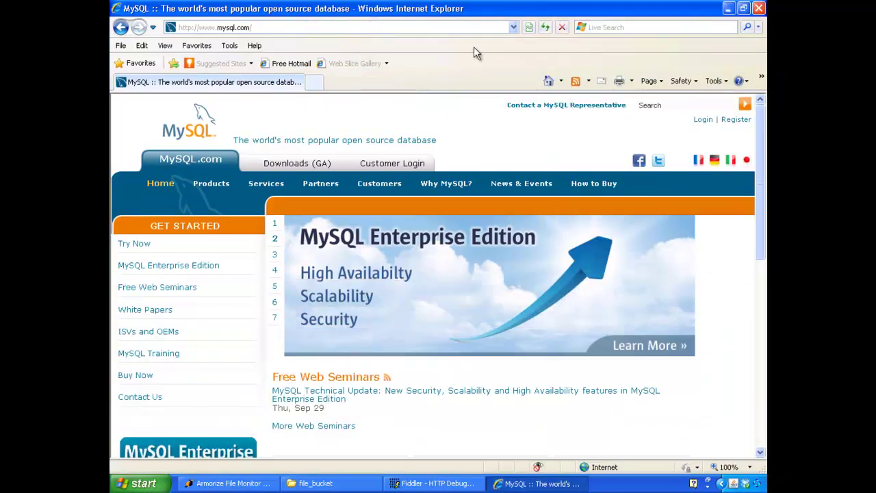
drag(761, 211, 766, 310)
scroll(765, 310, up, 5)
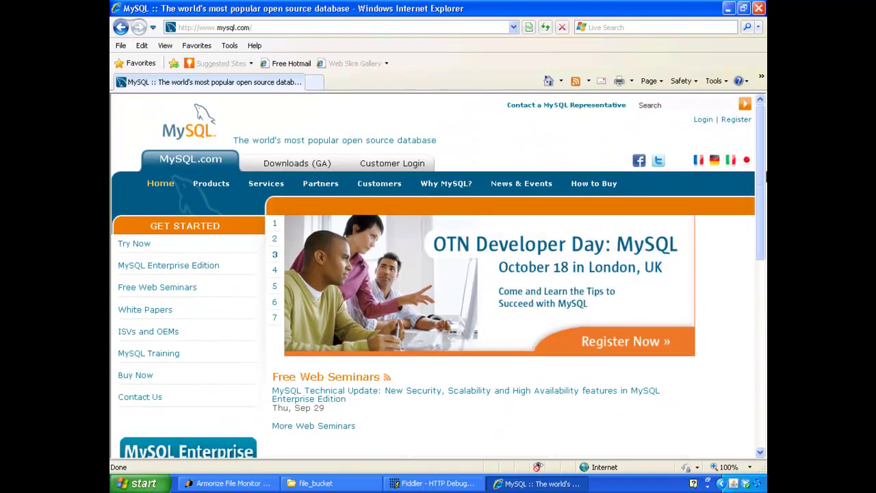
click(759, 9)
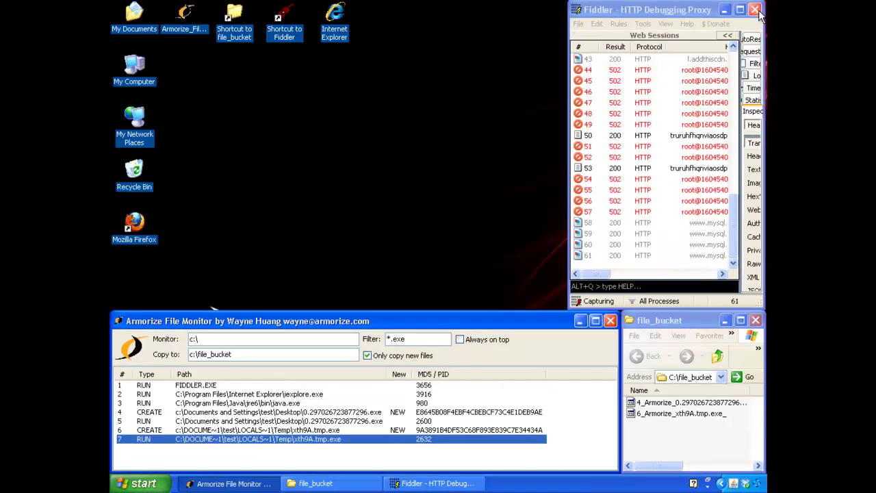
Step: Maximize Fiddler and widen its Web Sessions list and Host column
double_click(702, 14)
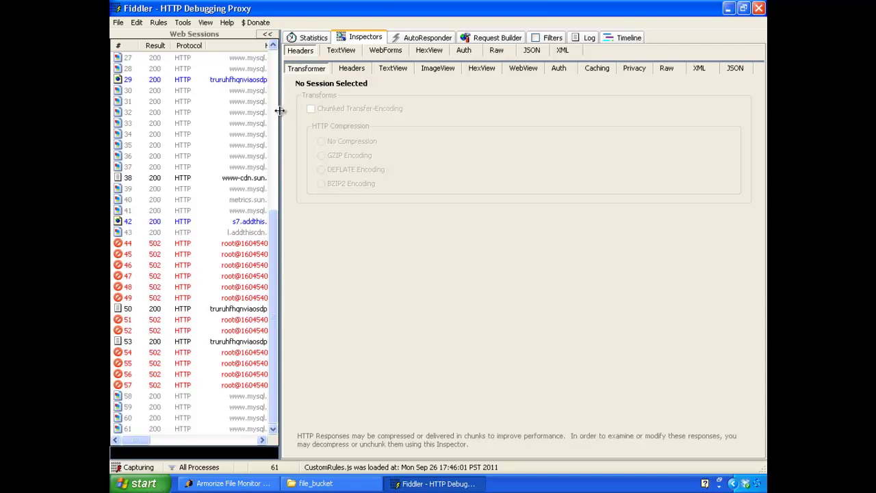
drag(280, 110, 362, 104)
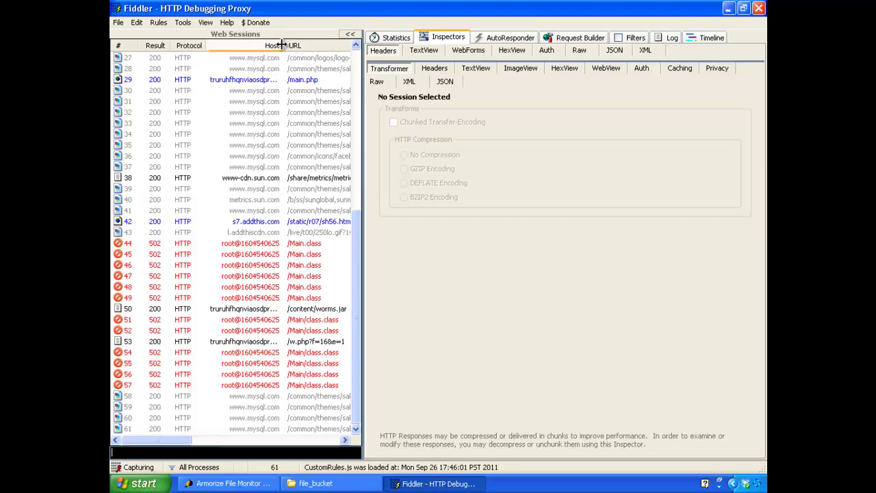
drag(281, 45, 306, 42)
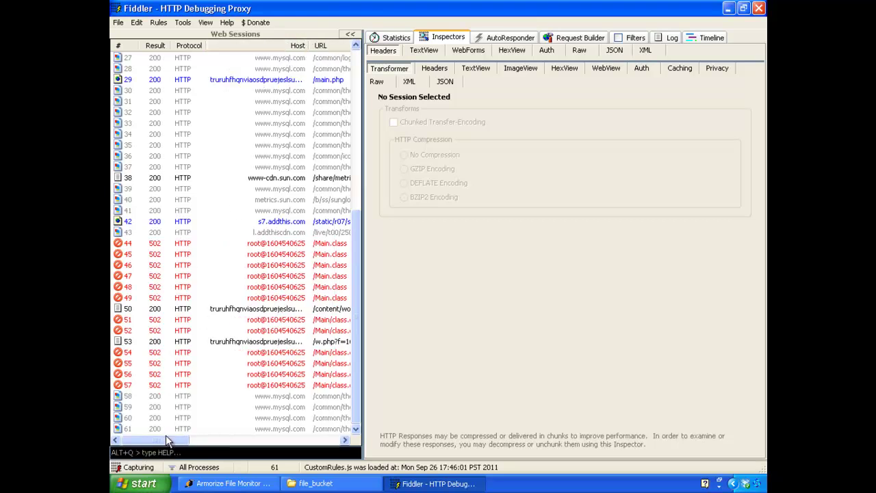
drag(166, 439, 191, 439)
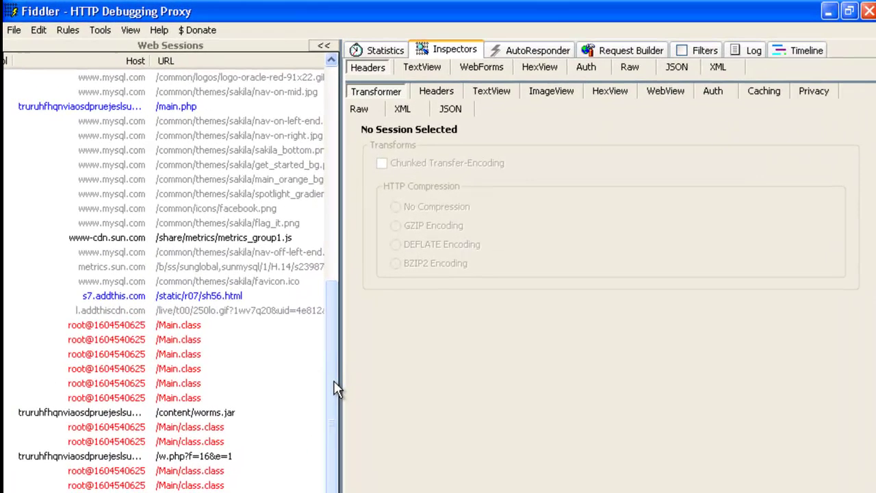
drag(356, 295, 355, 181)
drag(330, 244, 331, 121)
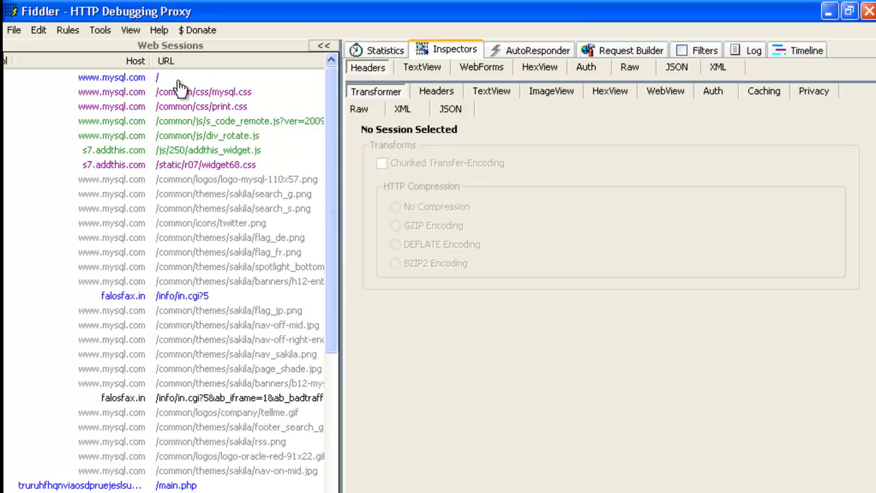
click(159, 81)
click(359, 109)
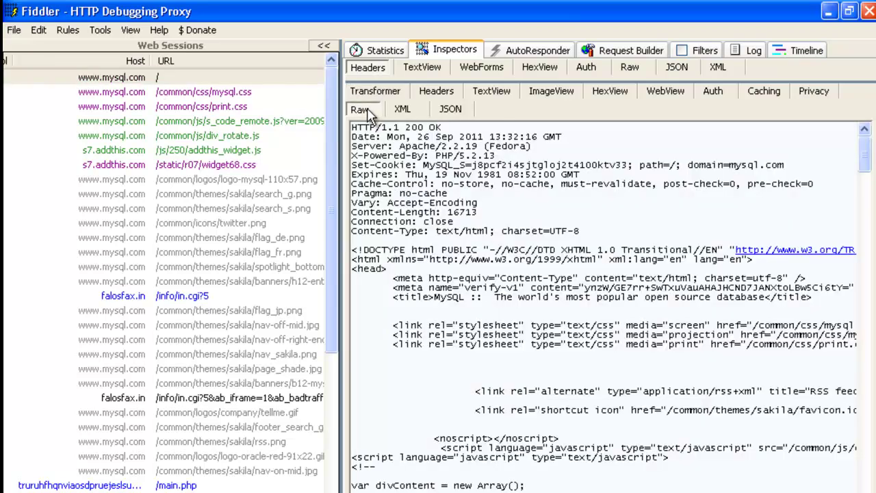
Step: Open the raw response of s_code_remote.js and highlight the obfuscated script under the report suite comment to examine its full length
click(200, 124)
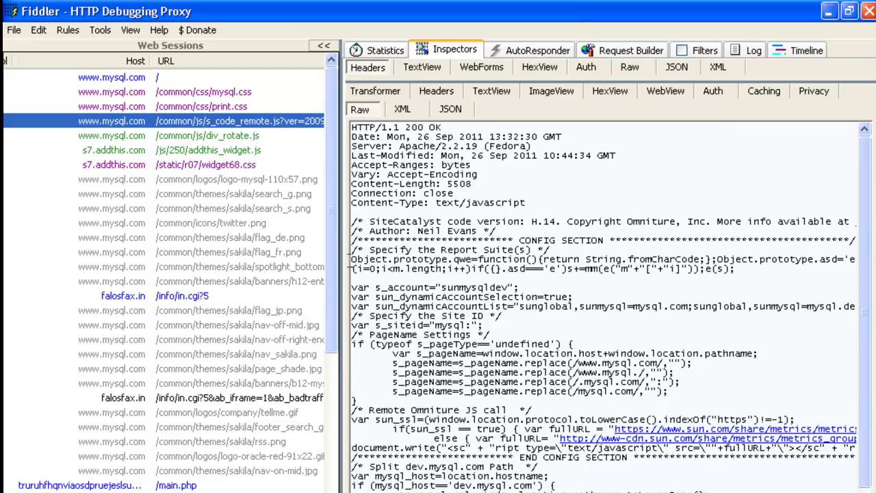
drag(352, 261, 406, 278)
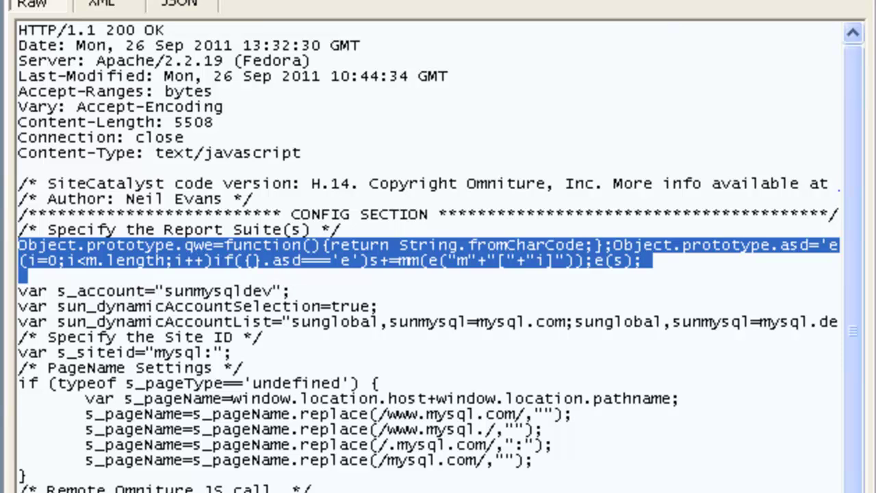
drag(66, 492, 145, 492)
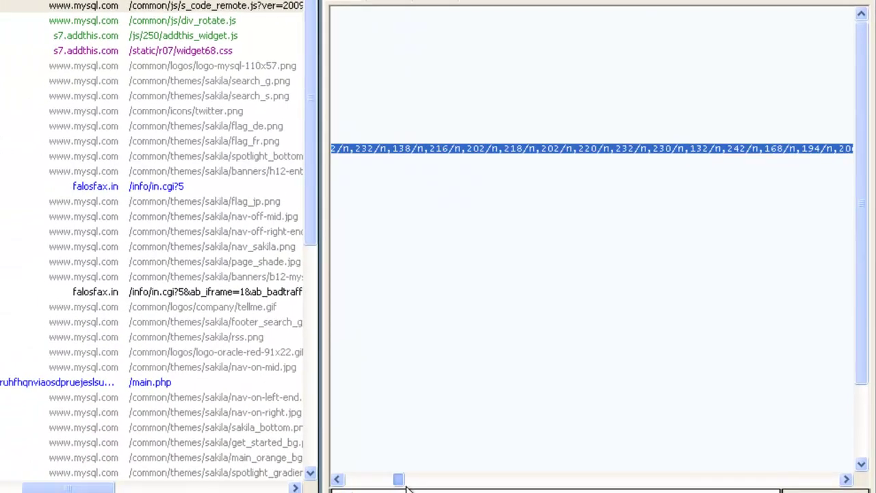
Step: Inspect the raw responses of the two falosfax.in sessions and highlight the main.php link address in the second one
drag(405, 487, 353, 482)
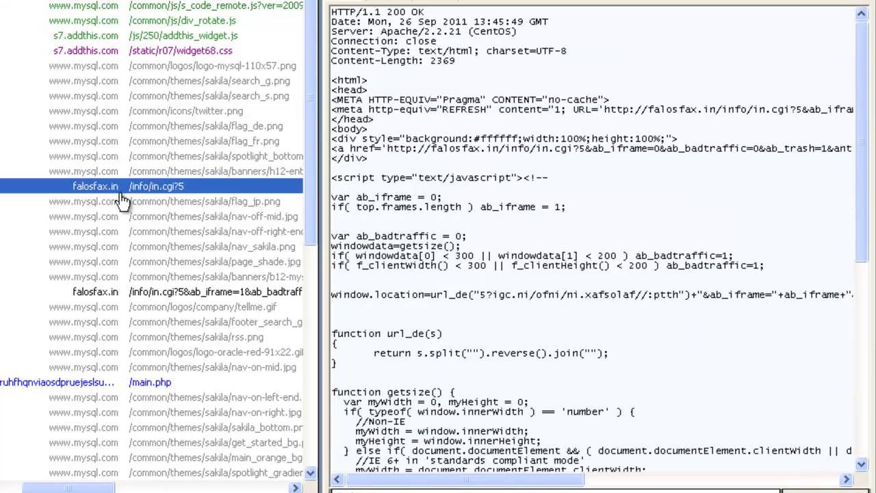
click(121, 294)
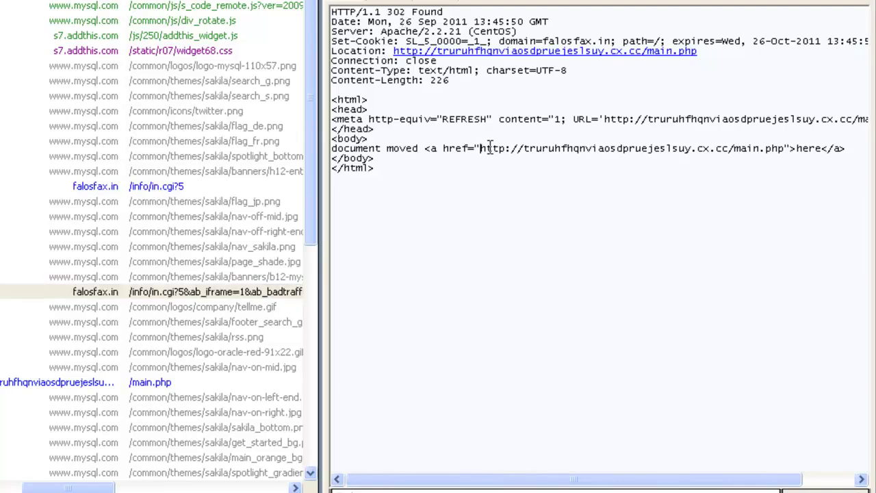
drag(490, 148, 732, 148)
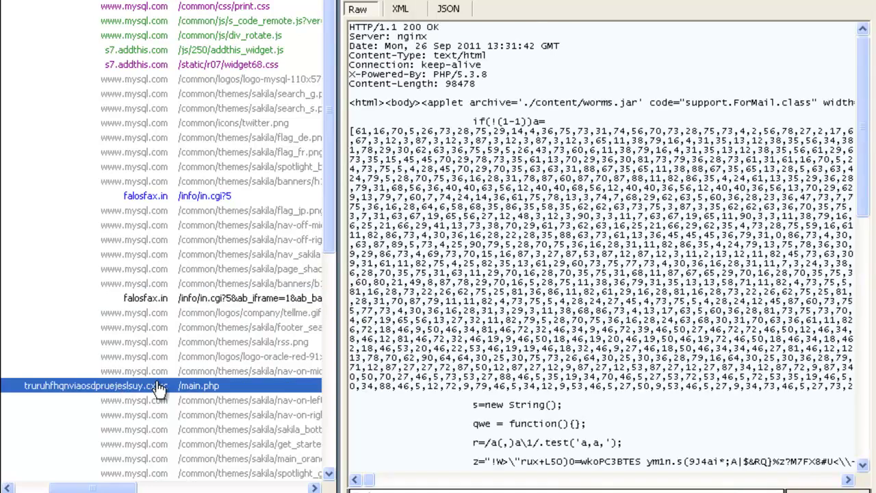
Step: Examine the raw response of /main.php and open the /content/worms.jar session from the same host
drag(333, 245, 322, 430)
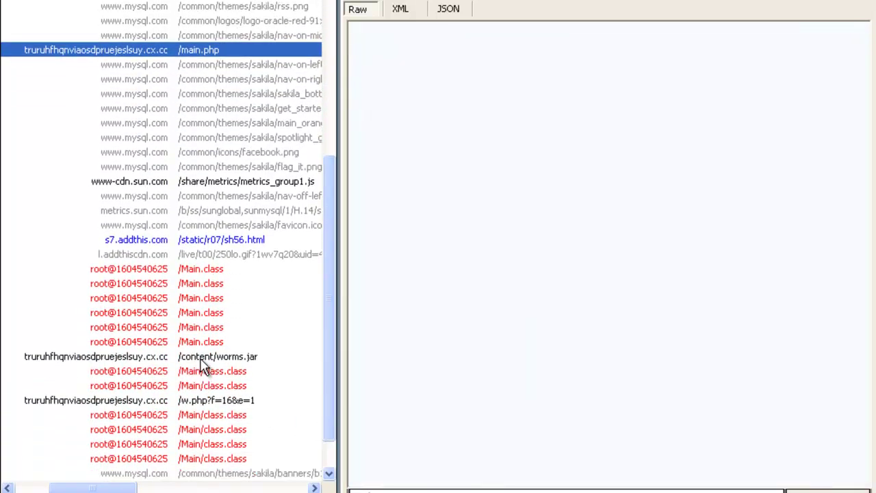
click(204, 362)
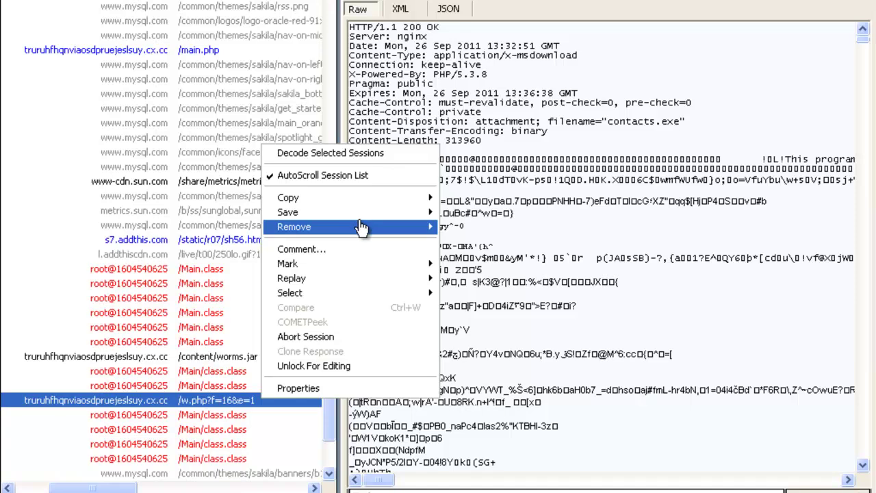
Step: Save the response of the /w.php?f=16&e=1 session to the desktop as contacts.exe and minimize Fiddler
mouse_move(360, 216)
mouse_move(483, 249)
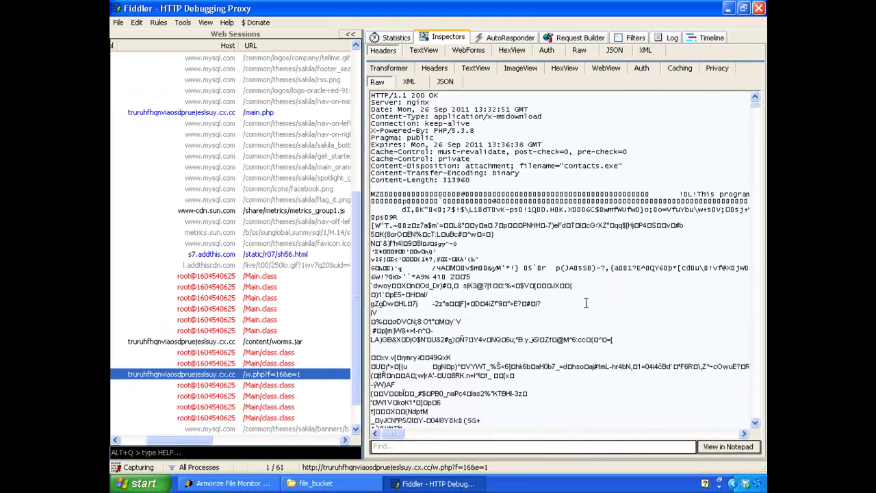
click(728, 9)
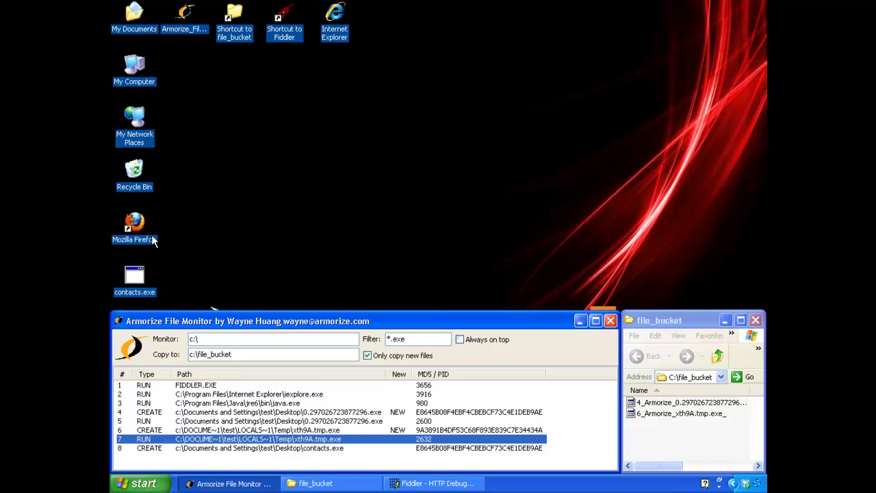
double_click(139, 225)
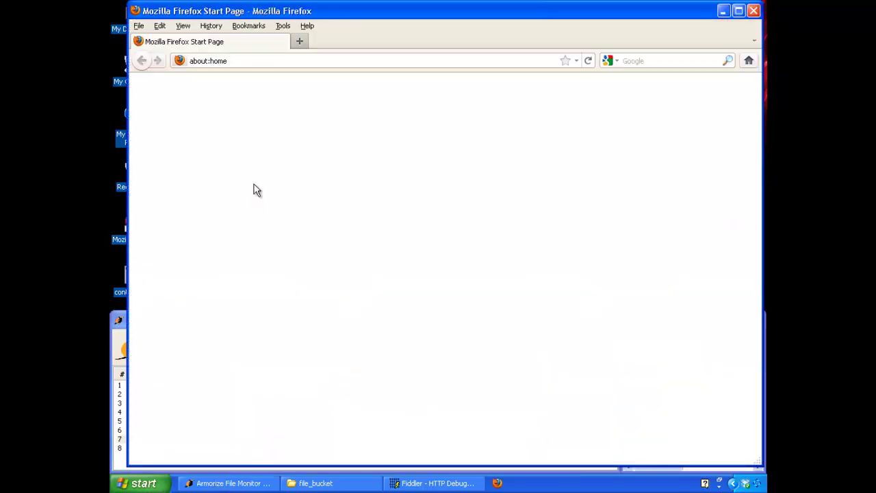
double_click(245, 9)
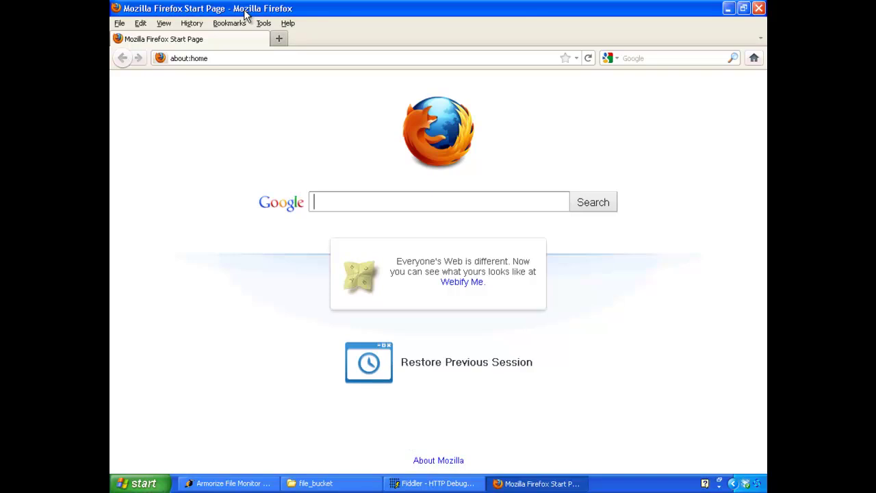
click(213, 59)
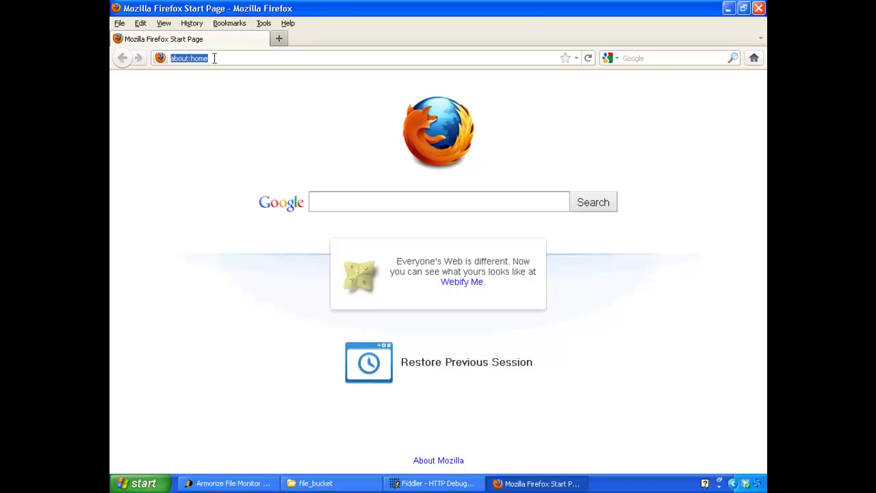
text(www.virustot)
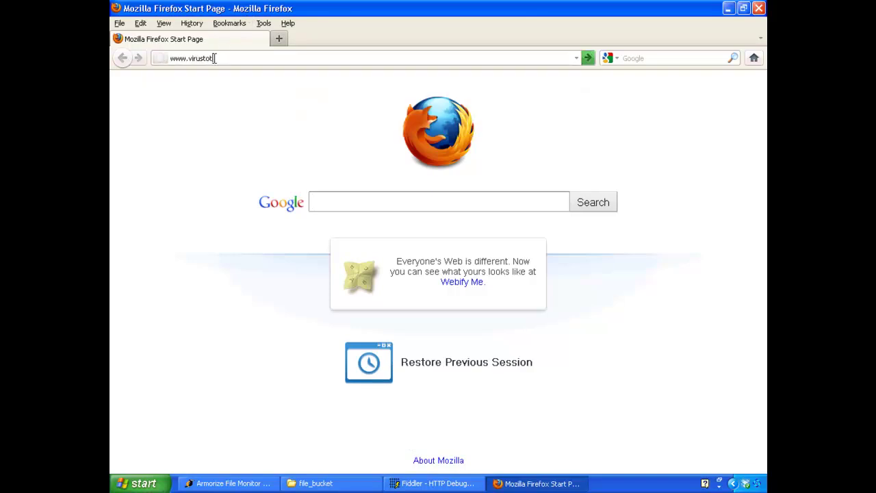
text(al.com)
key(Return)
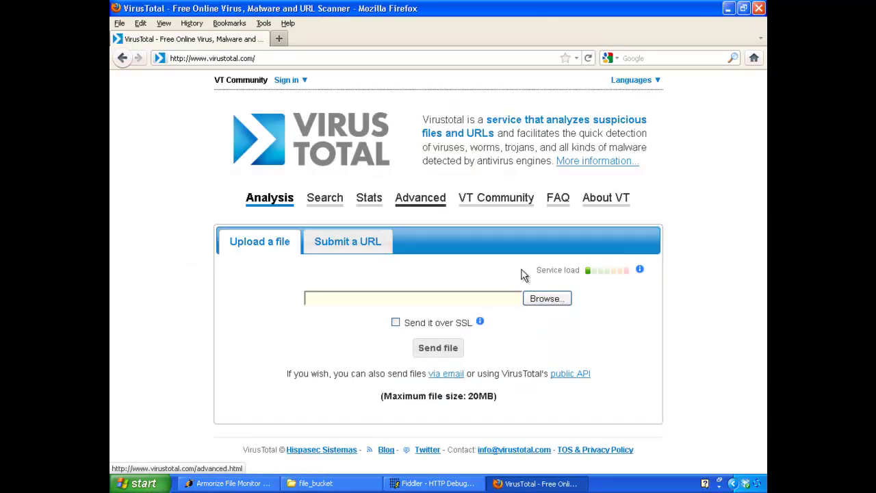
Step: Submit contacts.exe from the desktop to VirusTotal for scanning
click(547, 299)
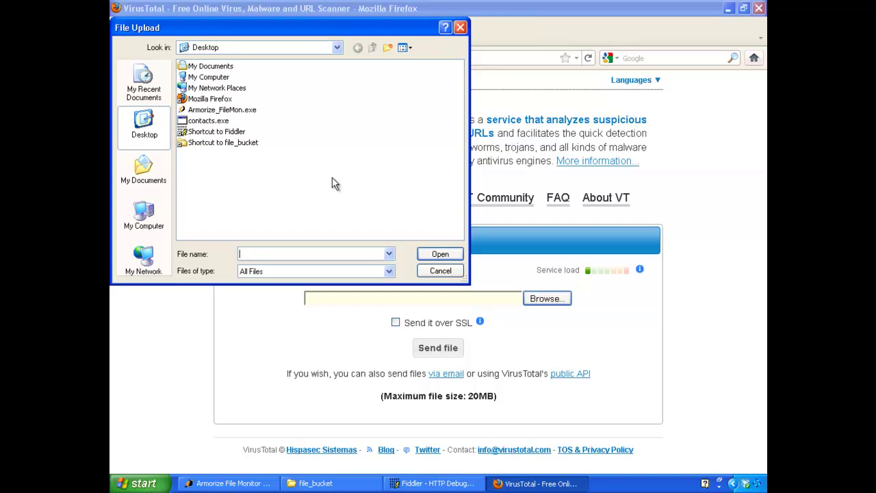
double_click(218, 122)
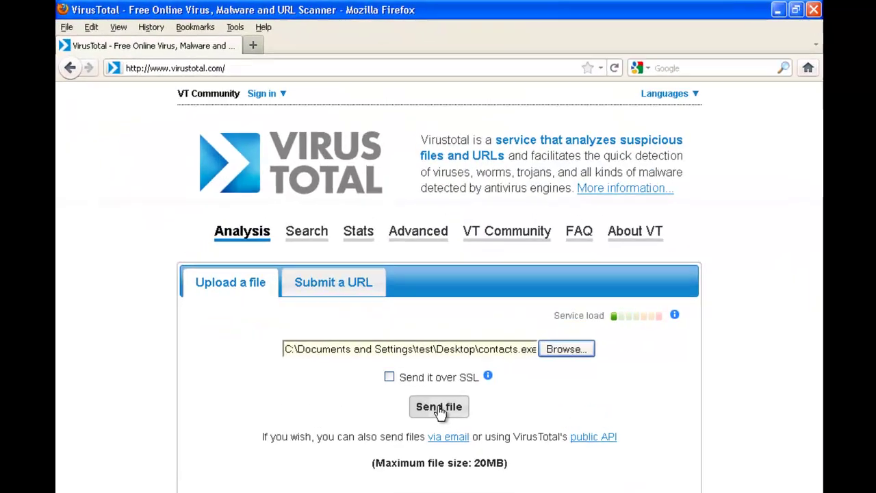
click(438, 347)
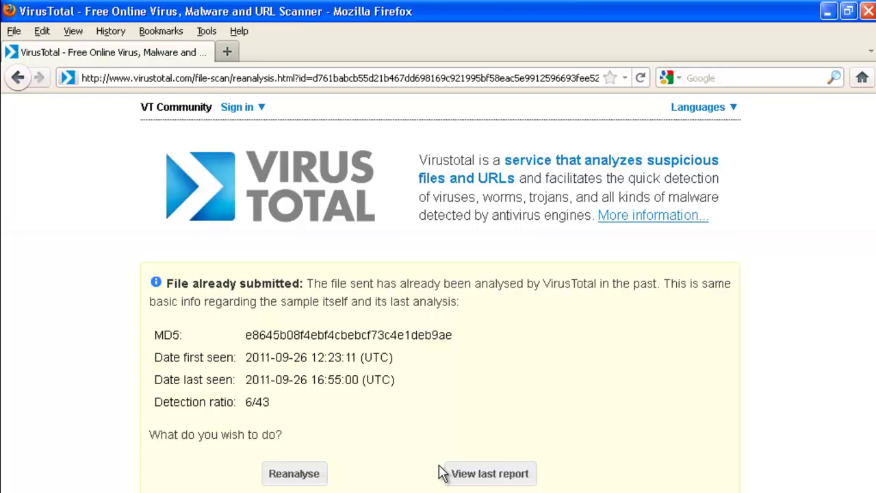
Step: Open the last VirusTotal report for the submitted file and look through the antivirus results
click(463, 478)
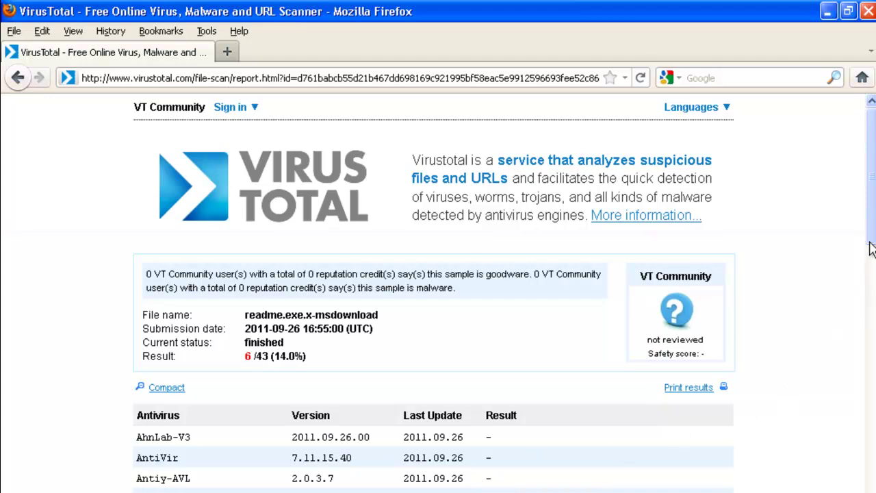
drag(872, 236, 871, 110)
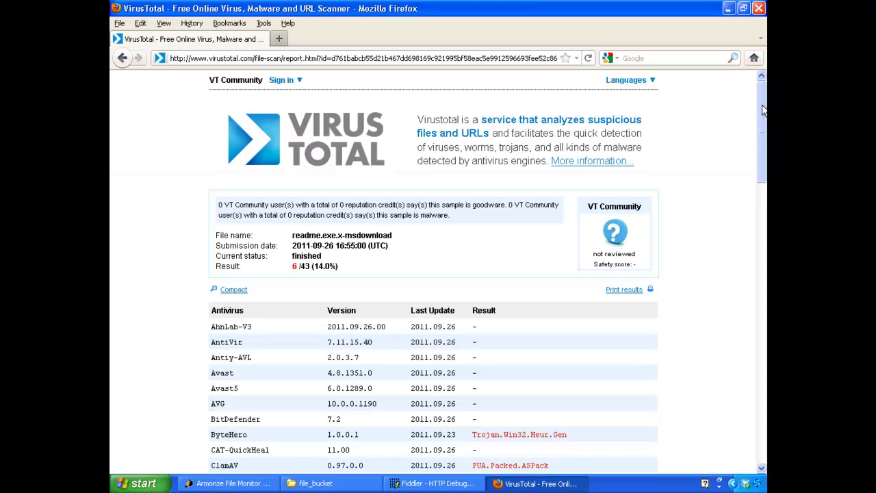
Step: Minimize the Firefox, Armorize File Monitor and file_bucket windows to reveal the desktop
click(729, 8)
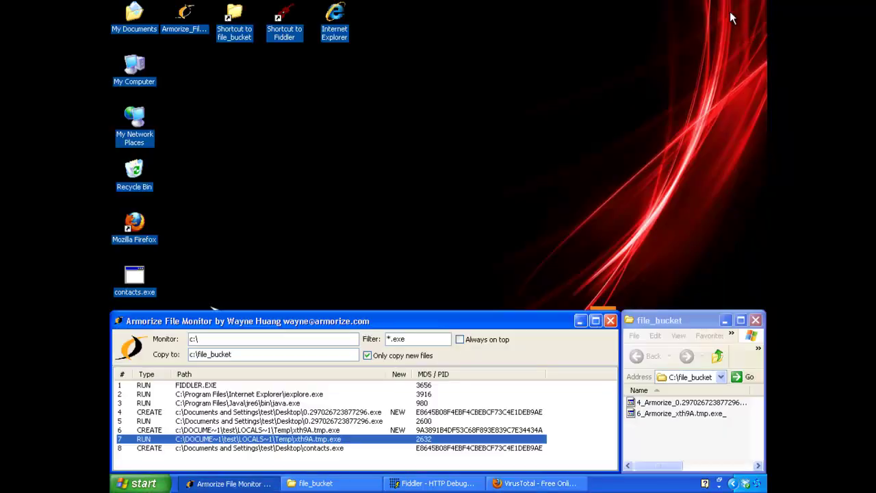
click(576, 321)
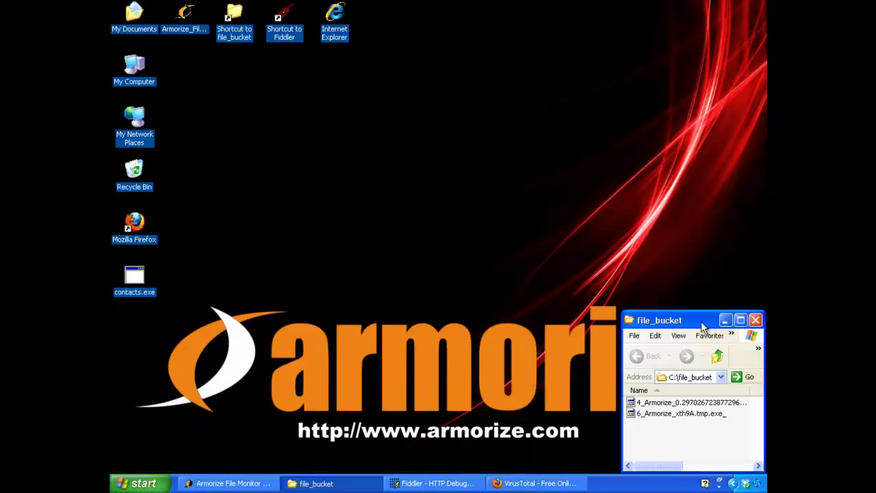
click(725, 321)
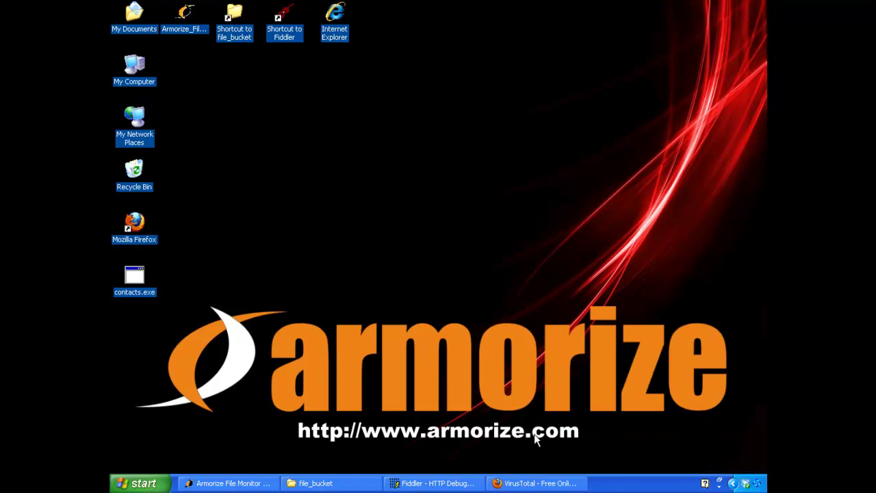